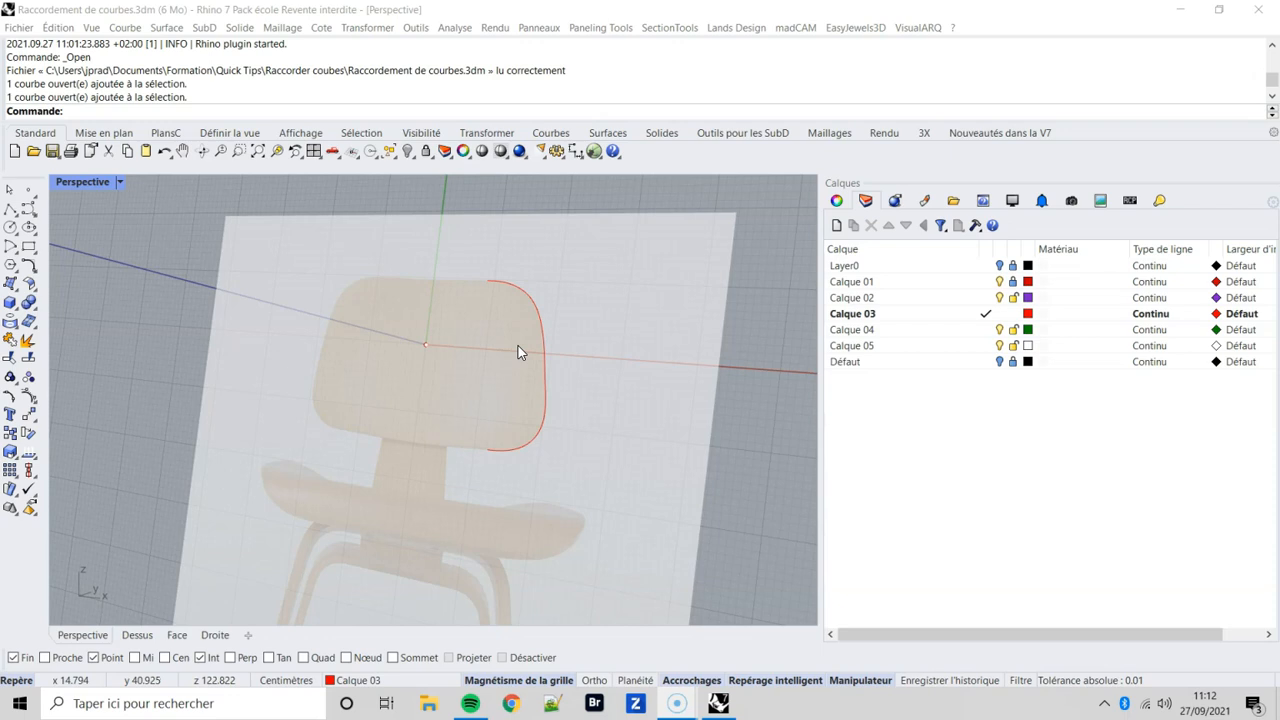
- Mirror the backrest's right outline curve across the Y axis, keeping the original curve
left_click(545, 372)
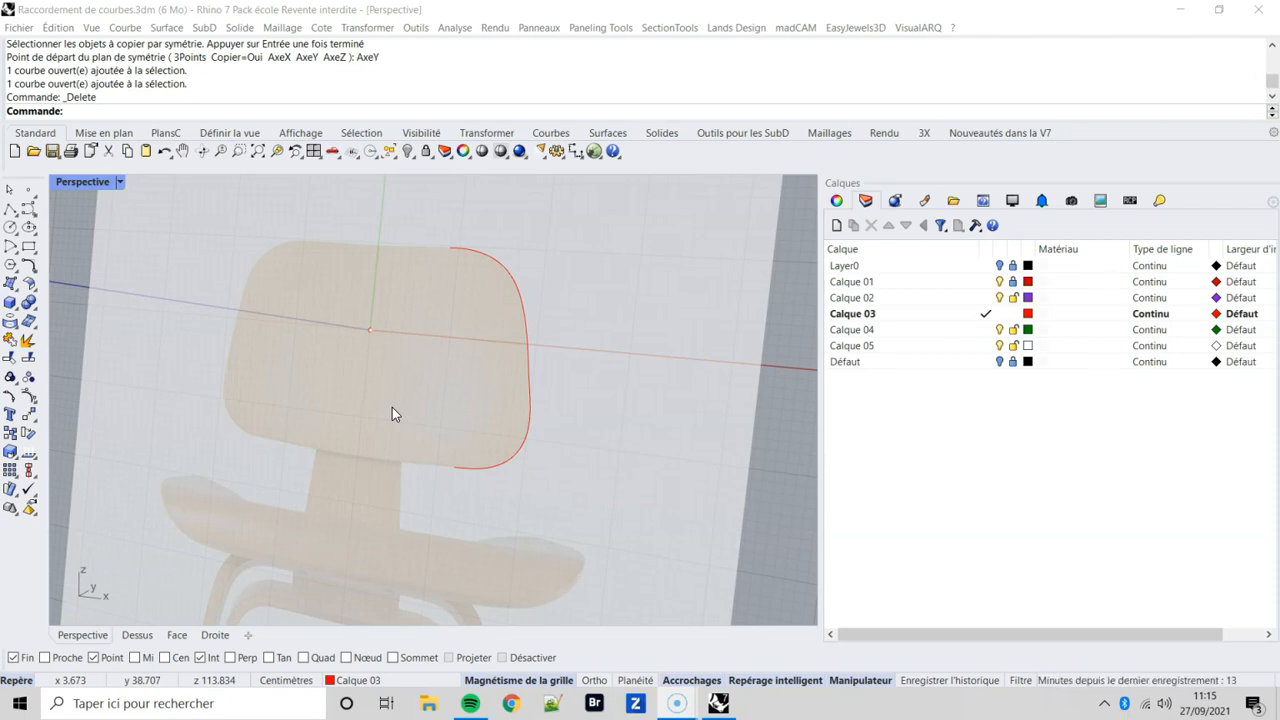
left_click(566, 208)
left_click(378, 29)
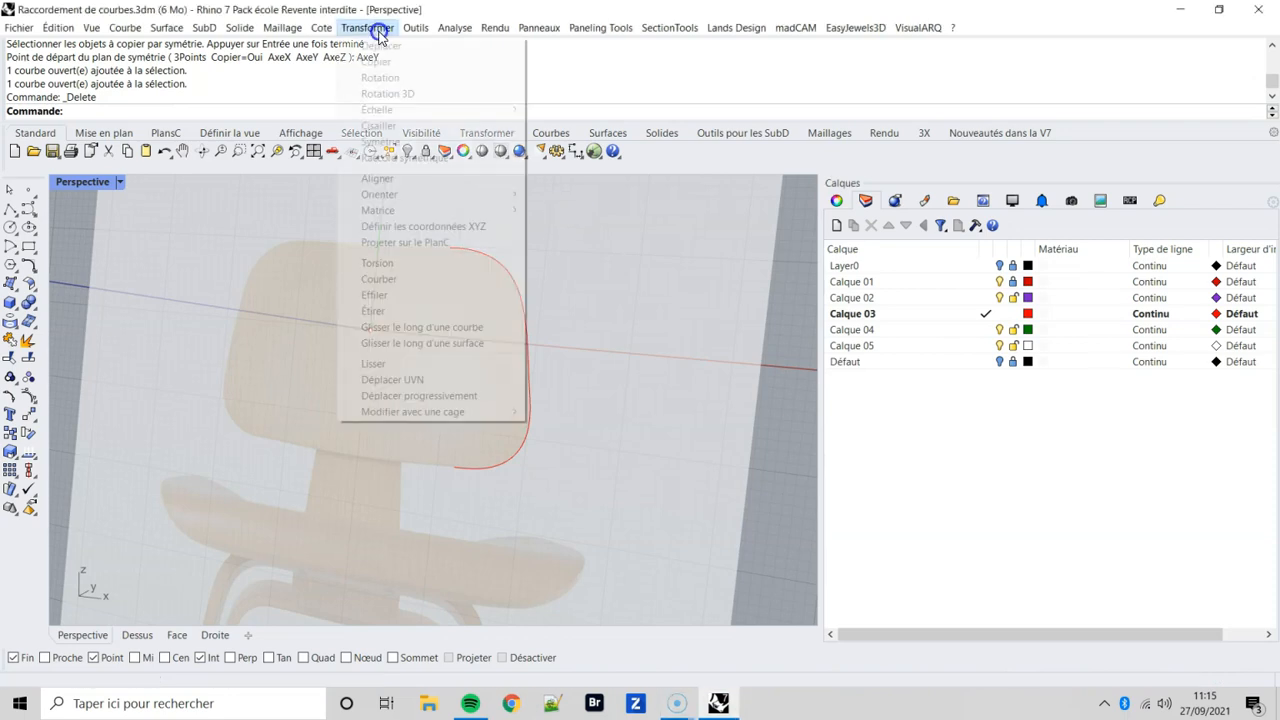
left_click(412, 140)
left_click(506, 267)
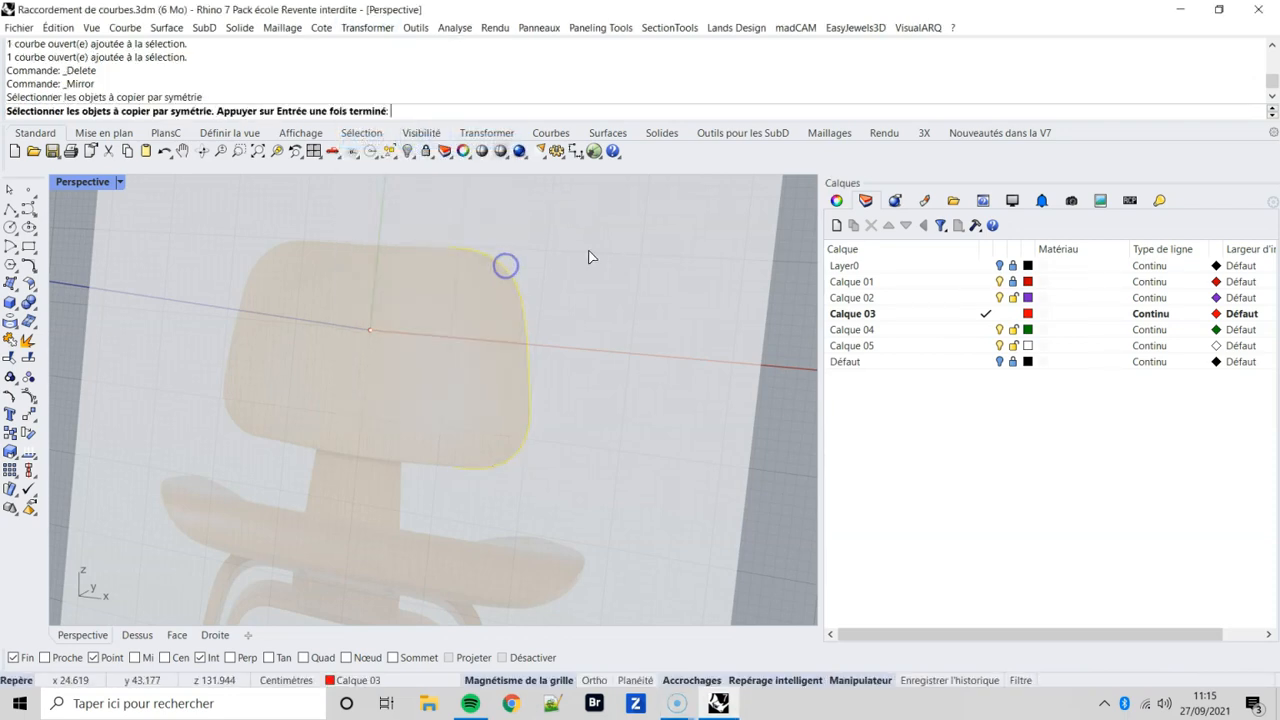
right_click(589, 249)
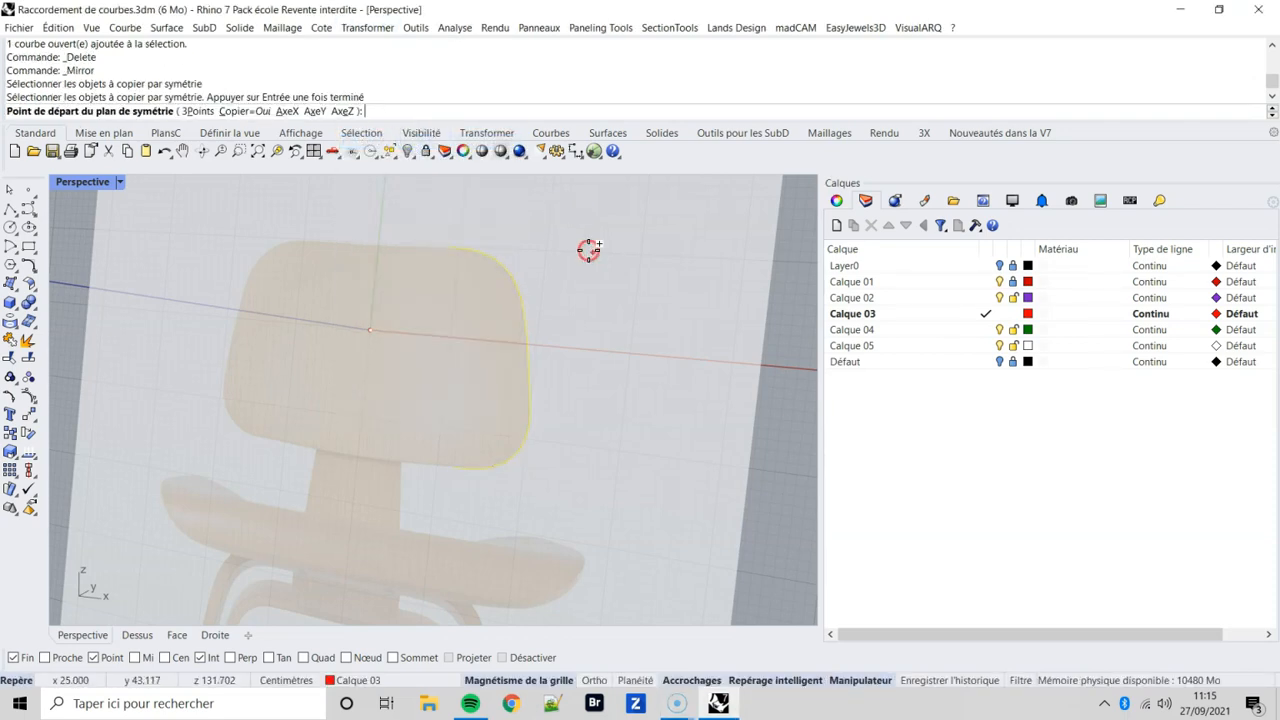
left_click(318, 116)
- Start an adjustable curve blend between the upper ends of the left and right backrest curves, with tangency at both ends
left_click(291, 246)
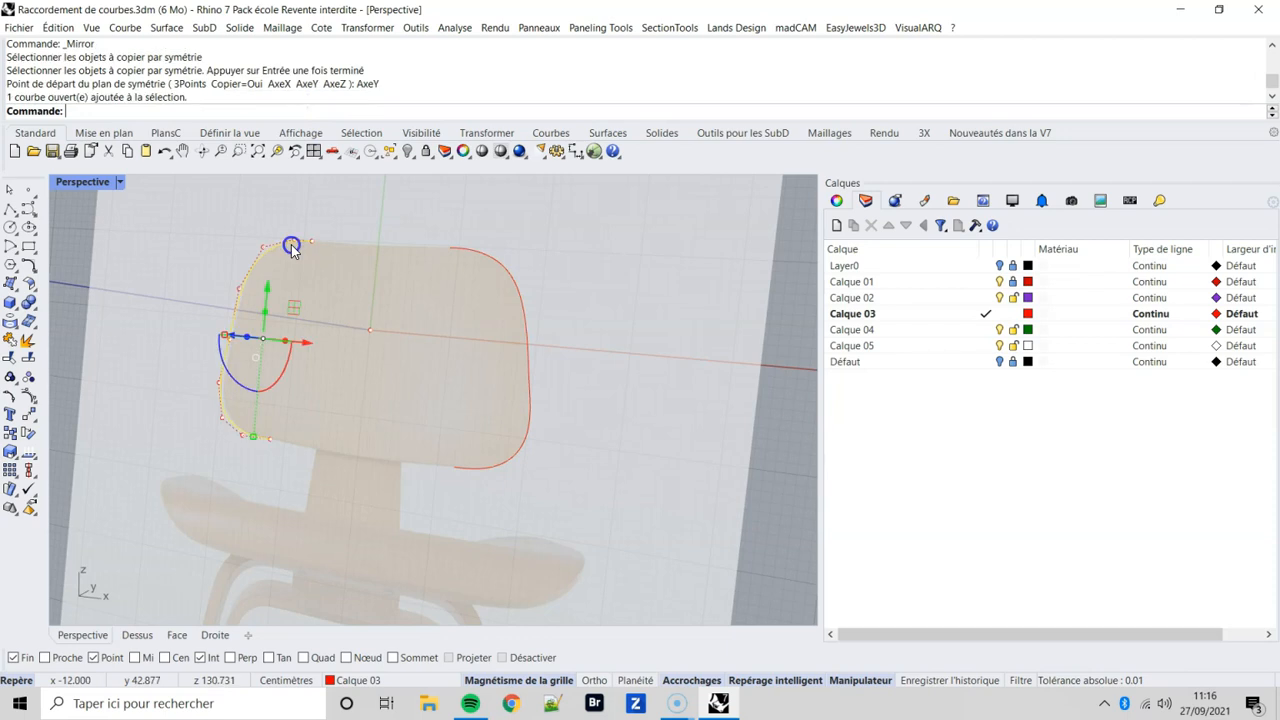
left_click(476, 250)
left_click(408, 244)
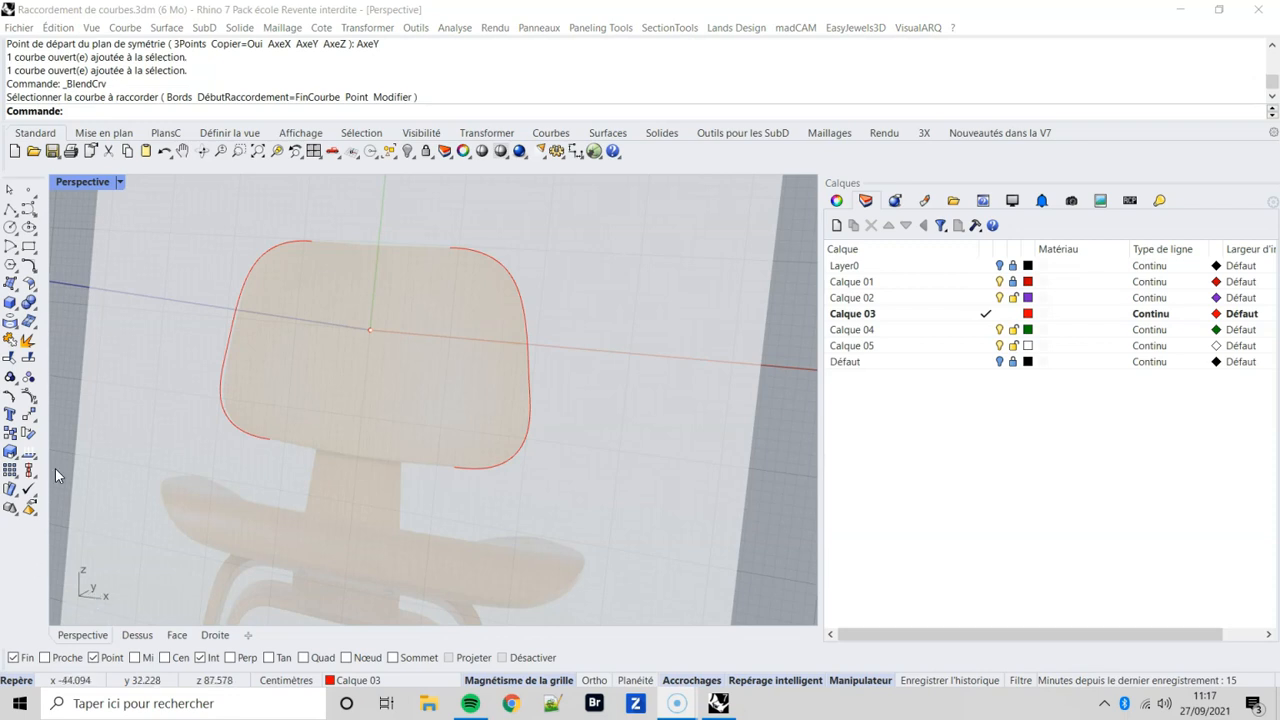
left_click(125, 215)
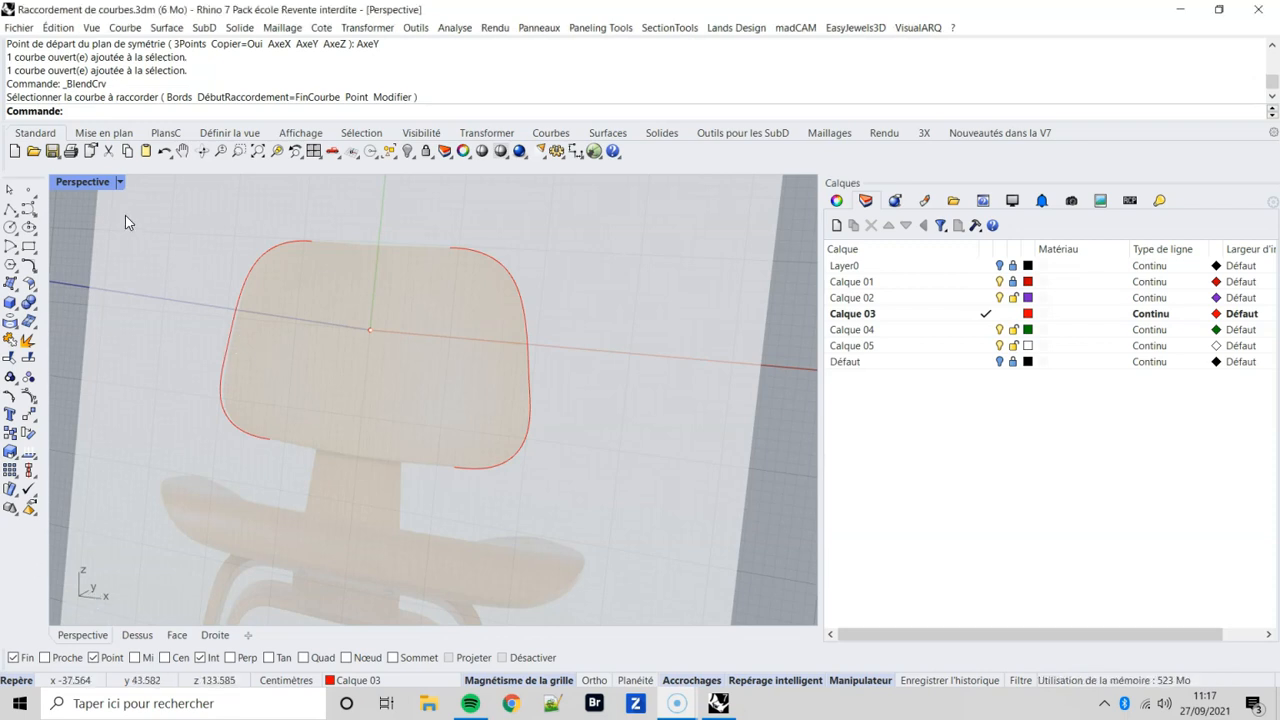
left_click(28, 266)
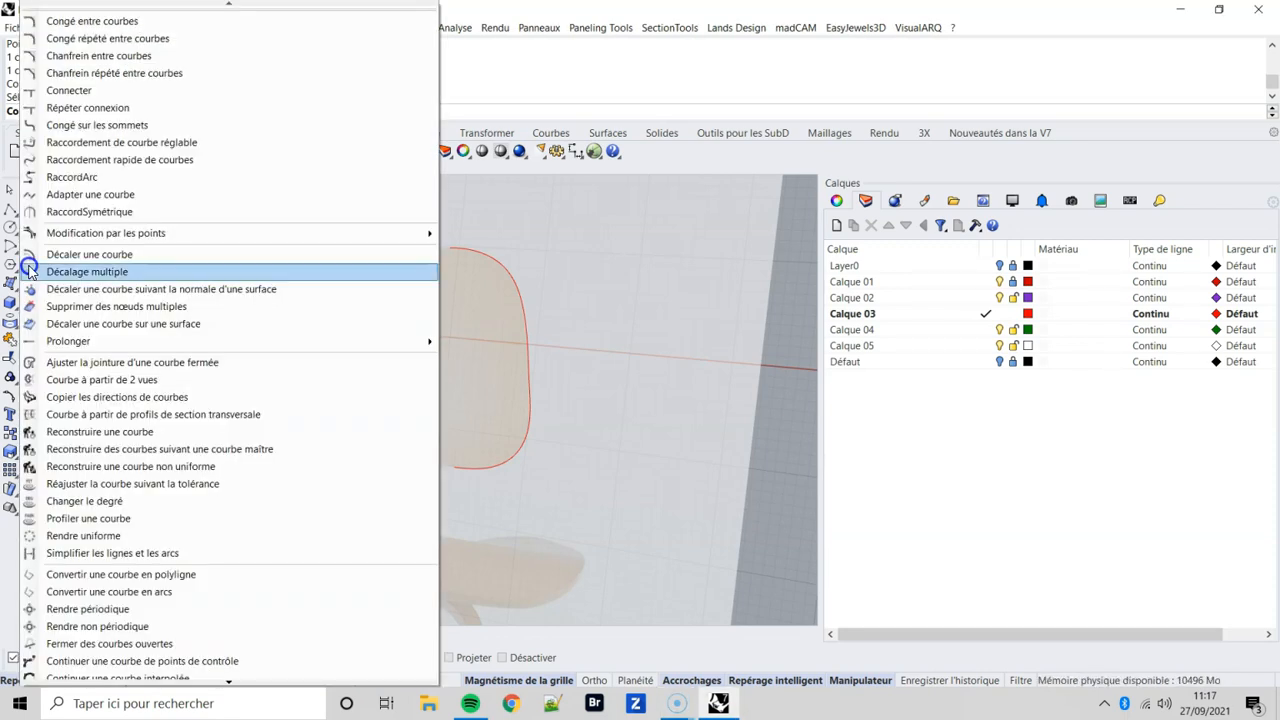
left_click(93, 144)
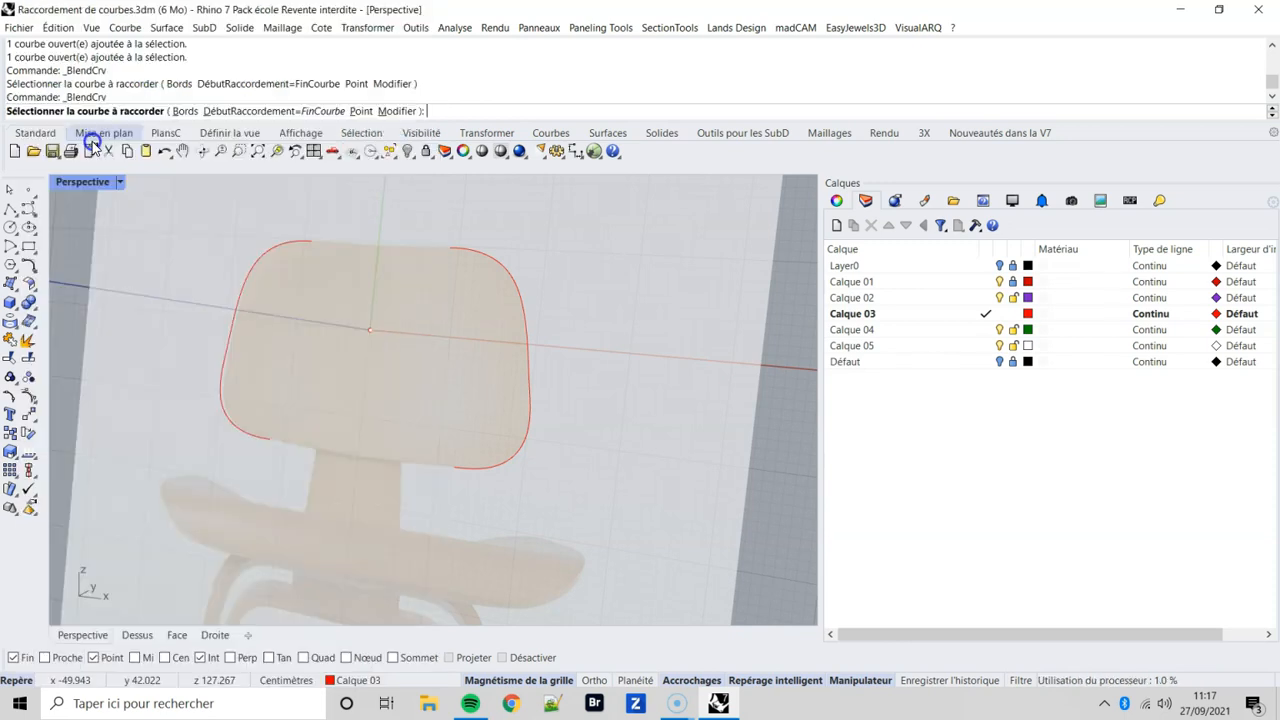
left_click(307, 242)
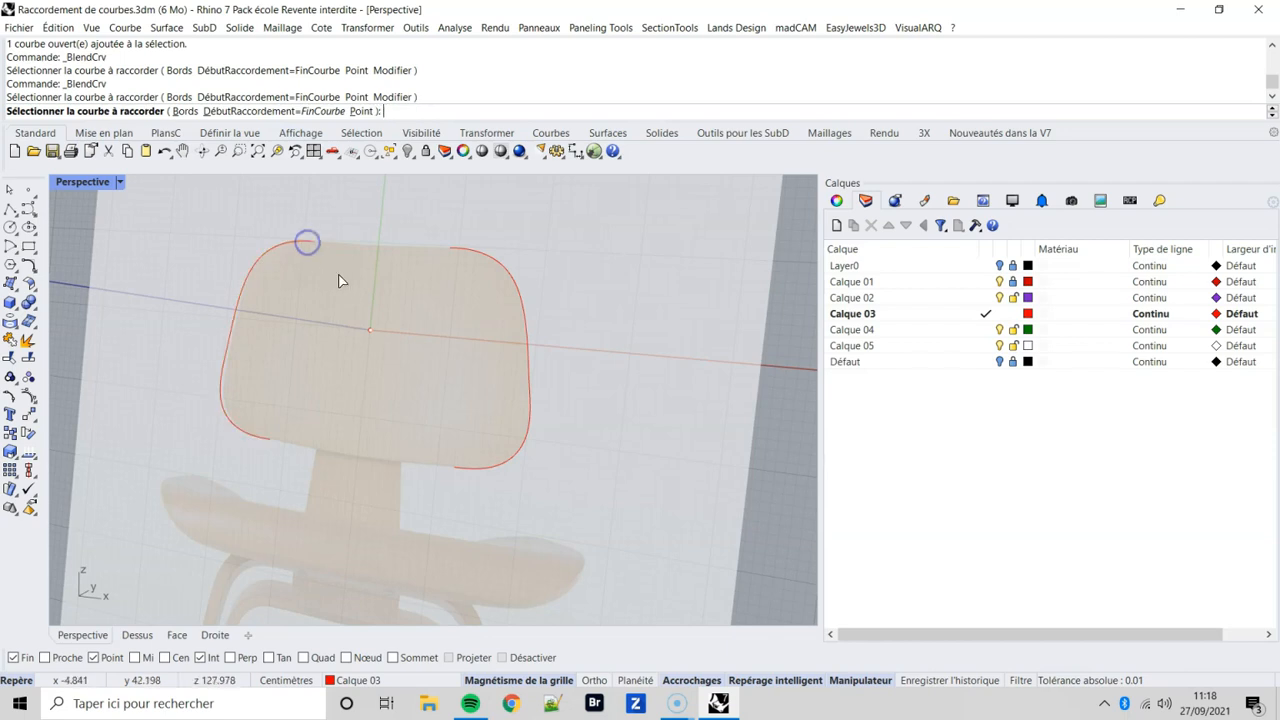
left_click(457, 247)
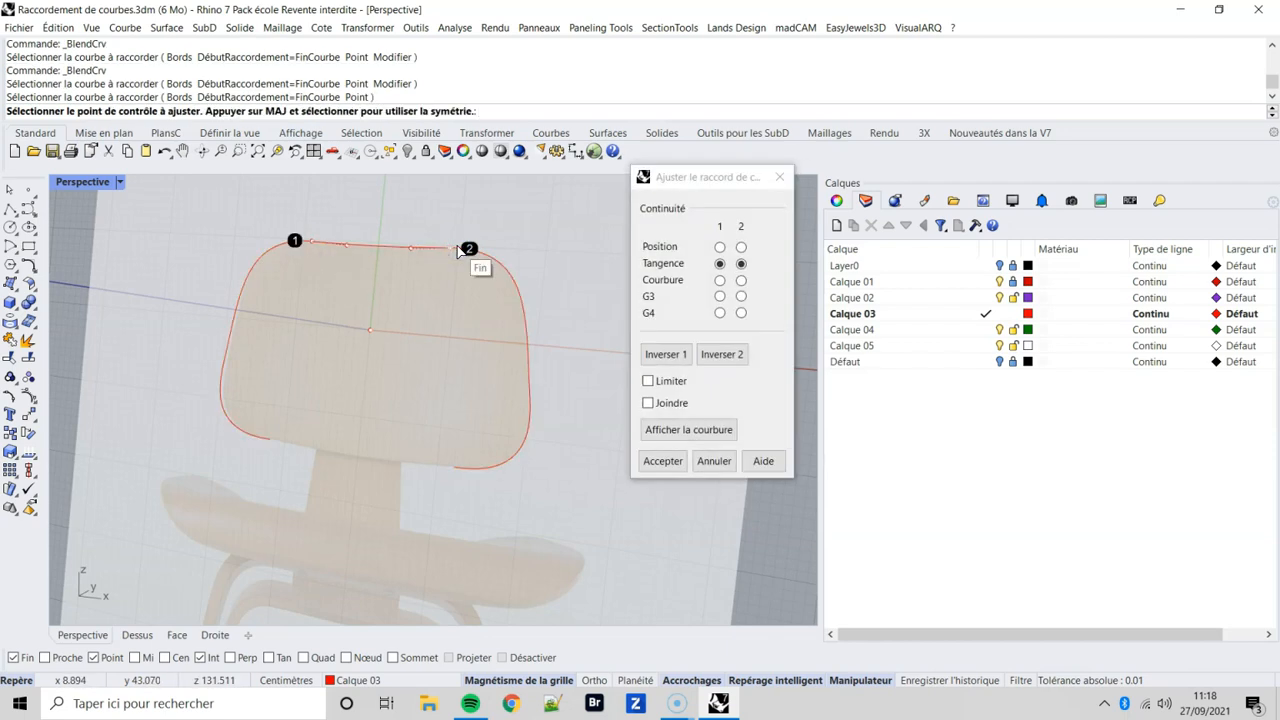
scroll(397, 351, "up", 3)
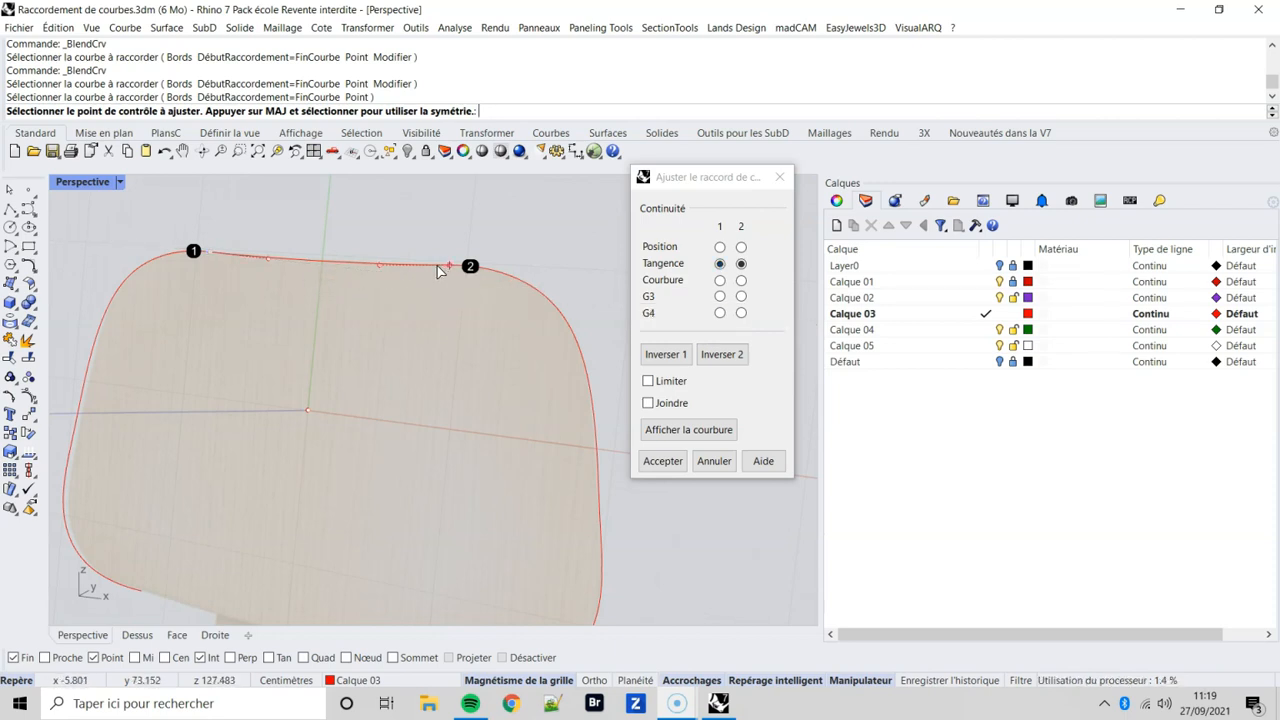
- Turn off smart tracking, adjust the upper blend's control points symmetrically, and accept the blend with tangency at both ends
left_click(782, 681)
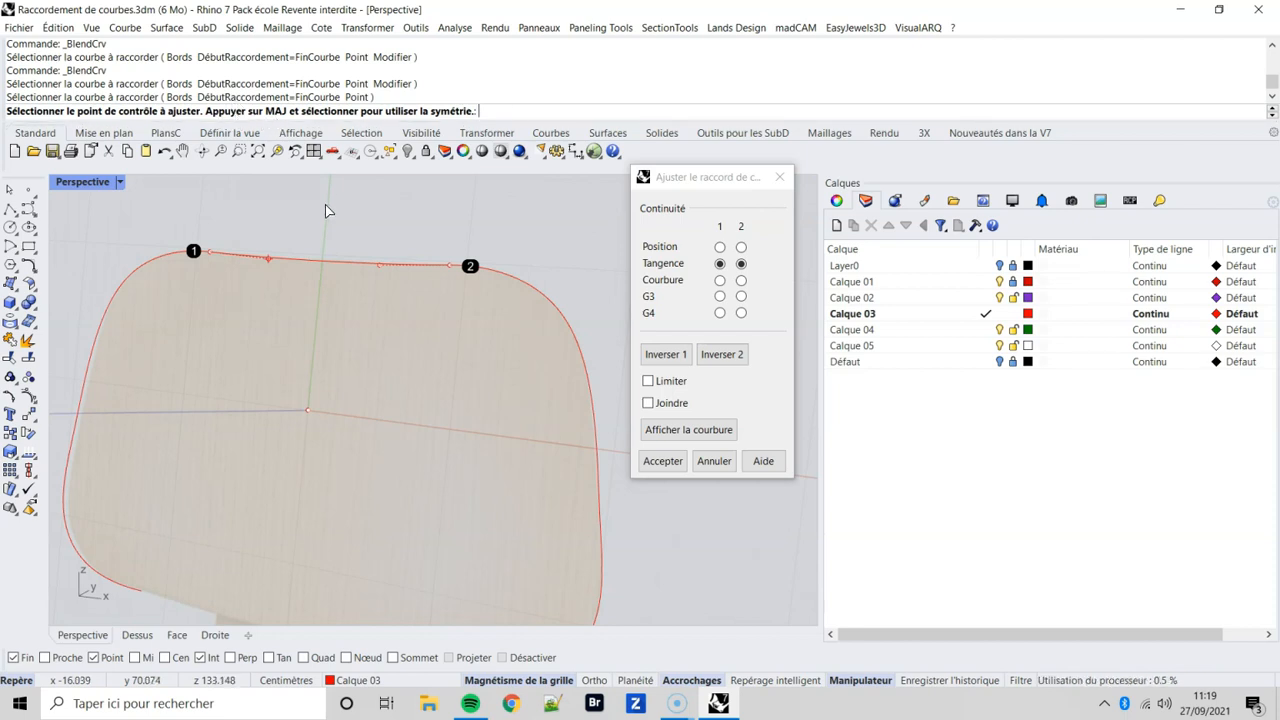
right_click_drag(374, 403, 429, 334)
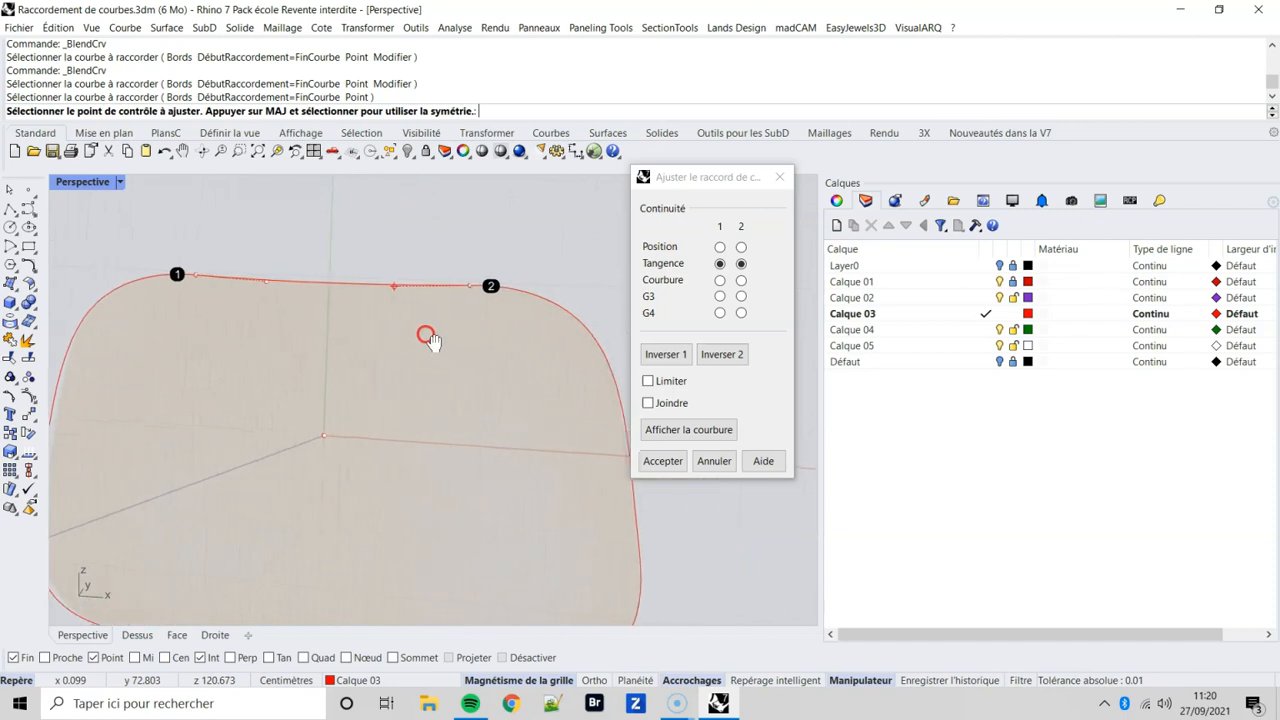
scroll(425, 334, "up", 2)
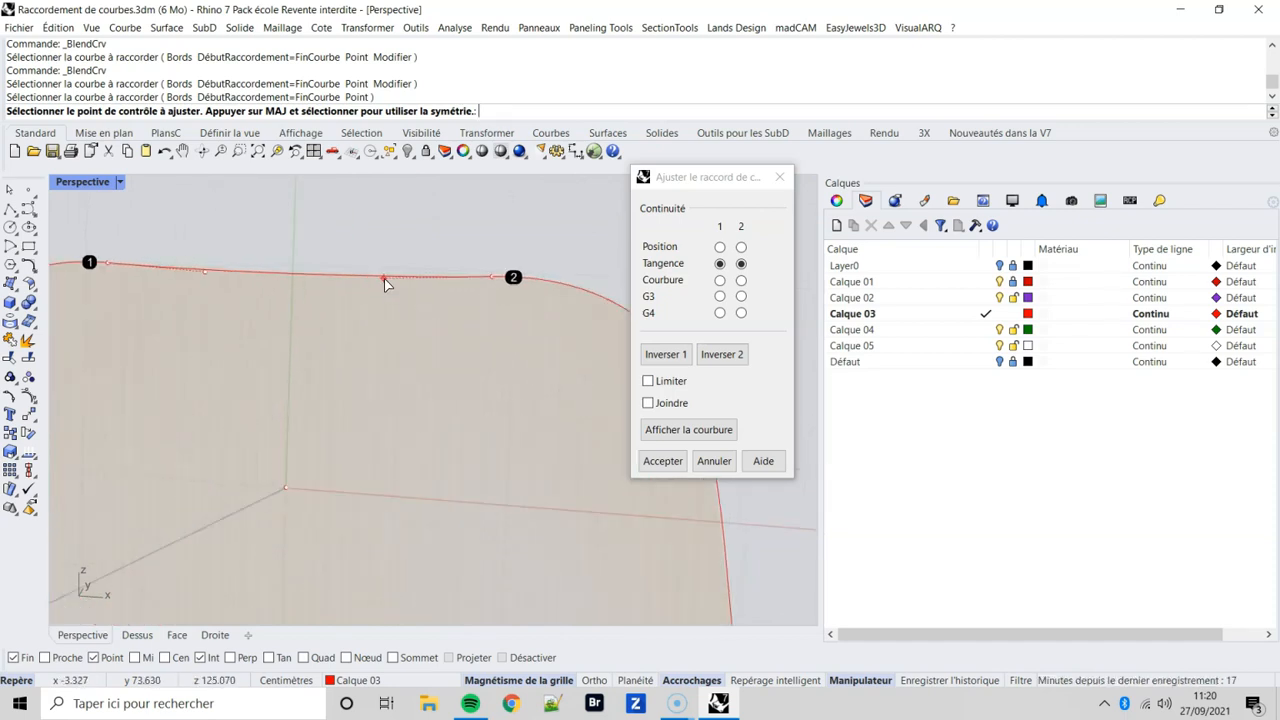
left_click(383, 277)
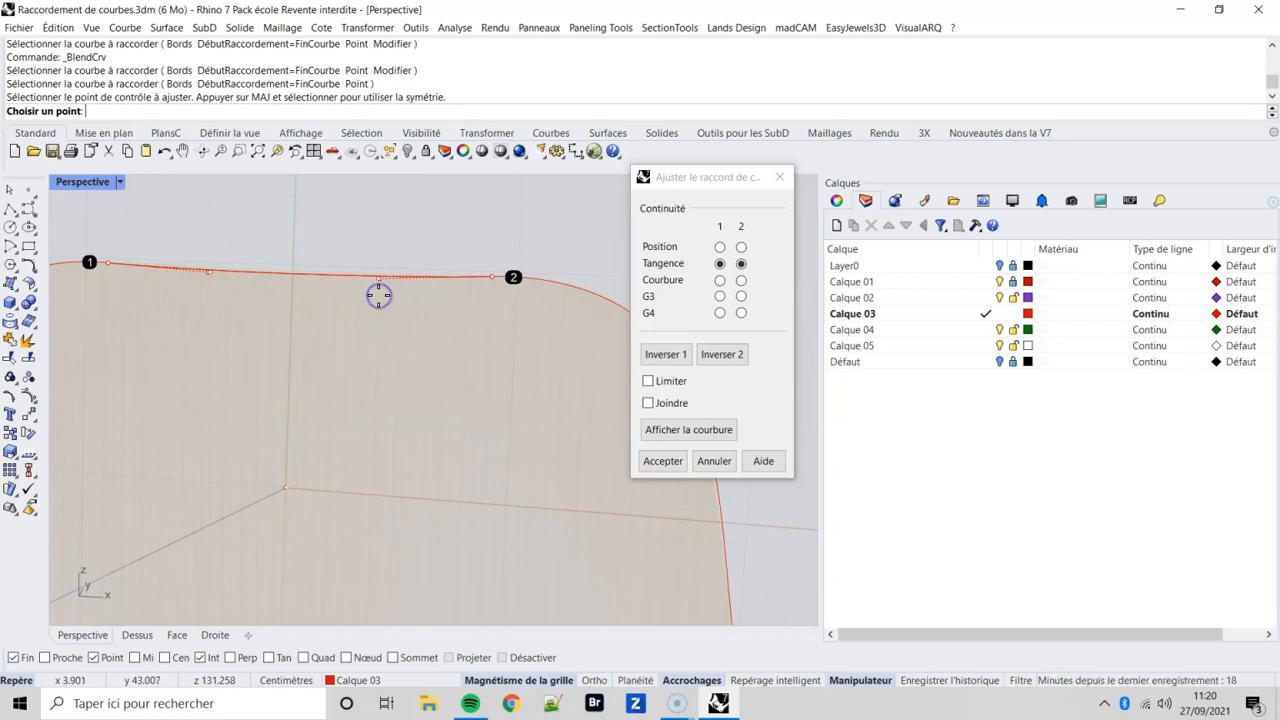
left_click(399, 288)
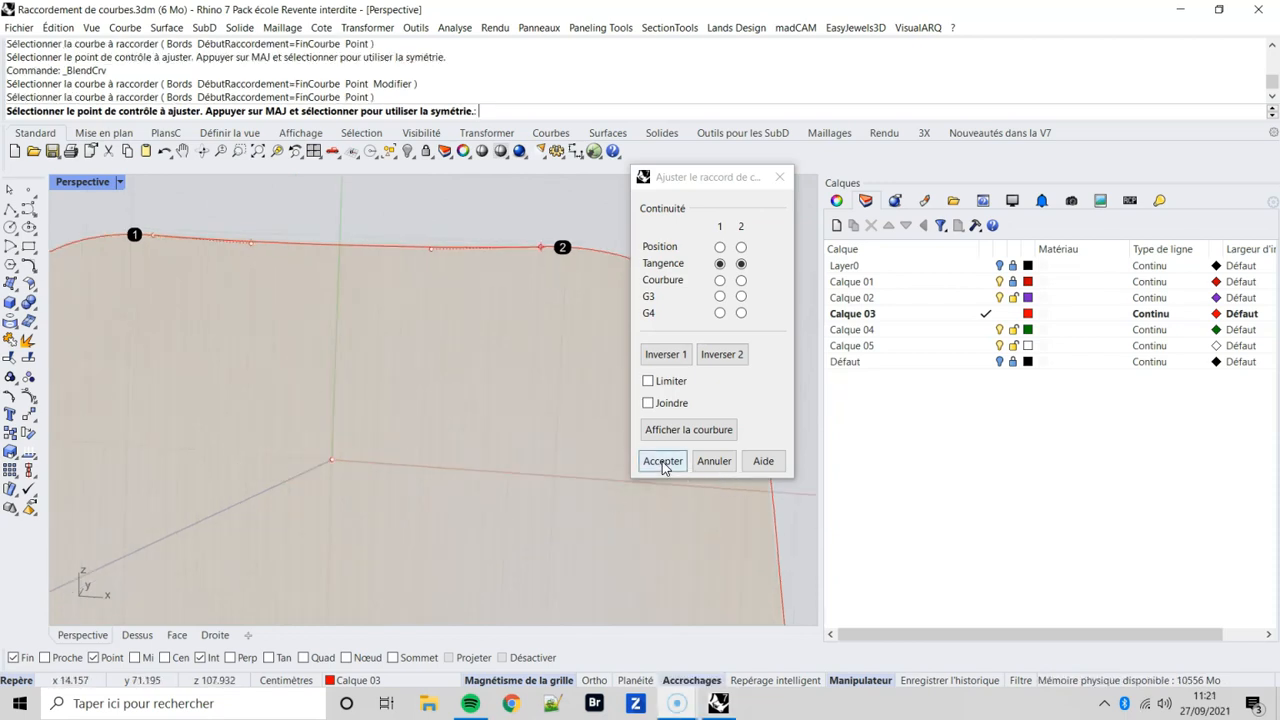
left_click(662, 461)
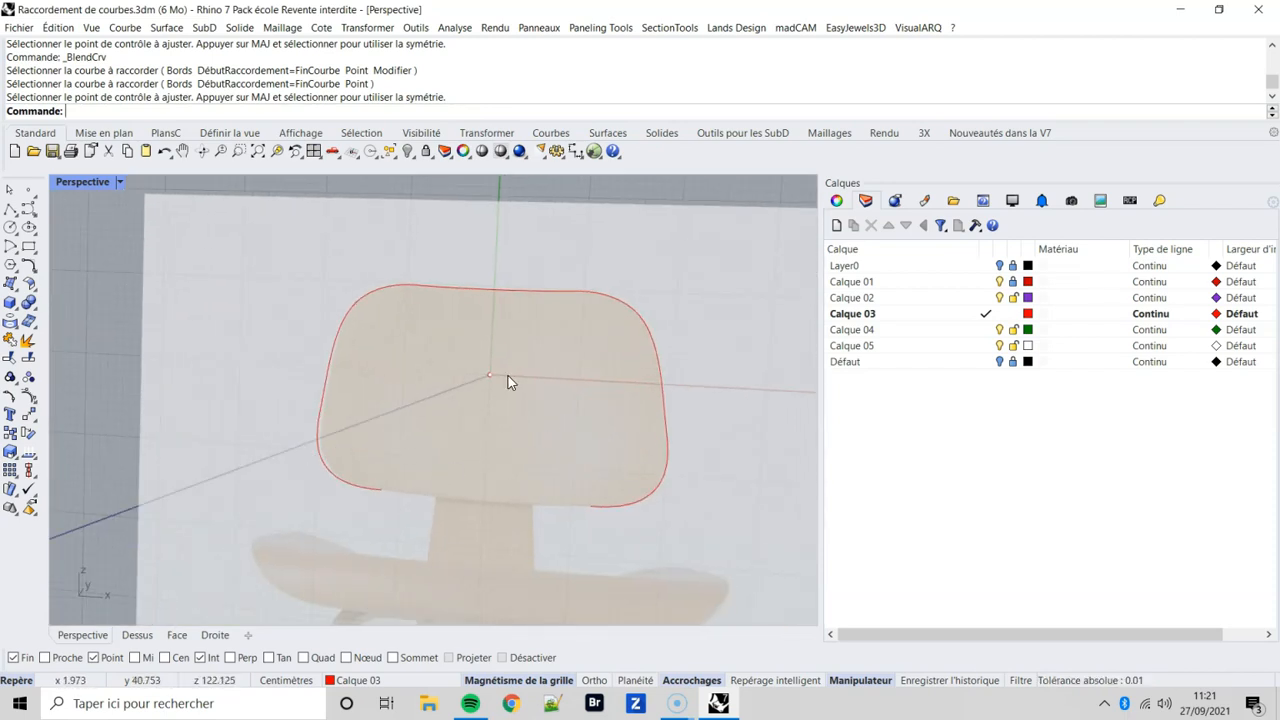
- Blend the lower ends of the two backrest curves with tangency at both ends, adjusting the blend's control points symmetrically
key("Return")
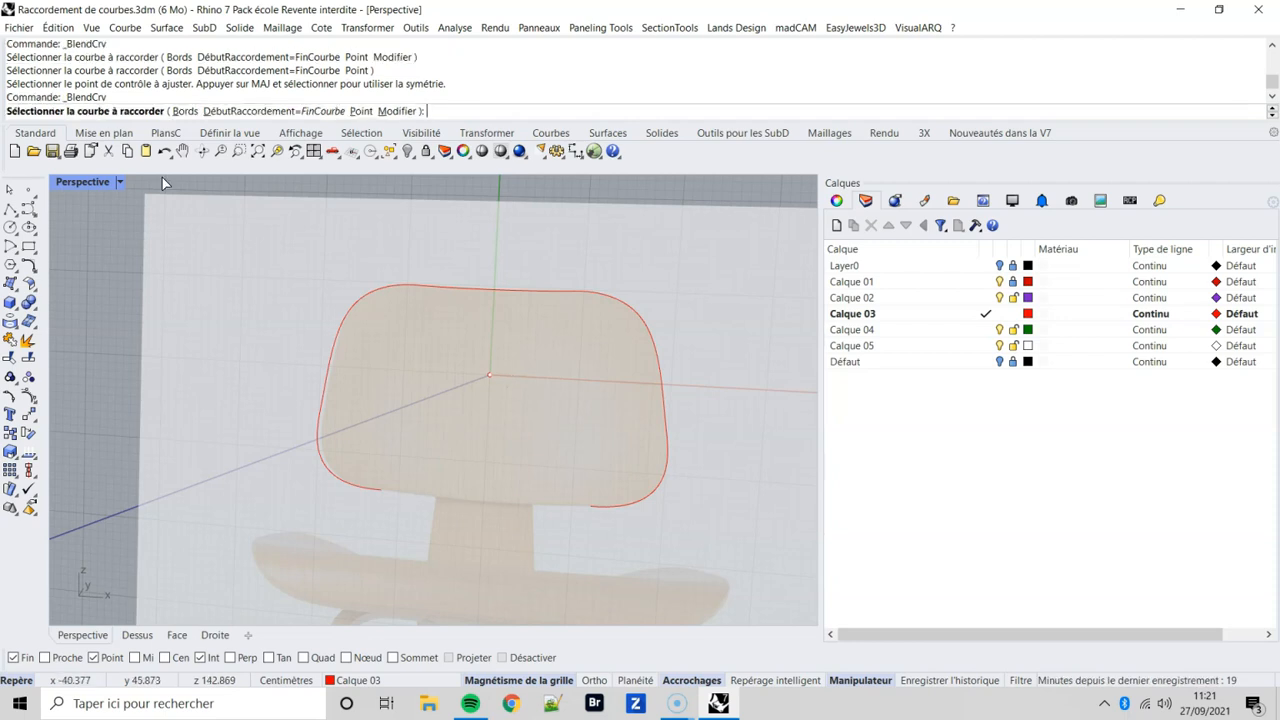
left_click(380, 492)
left_click(592, 510)
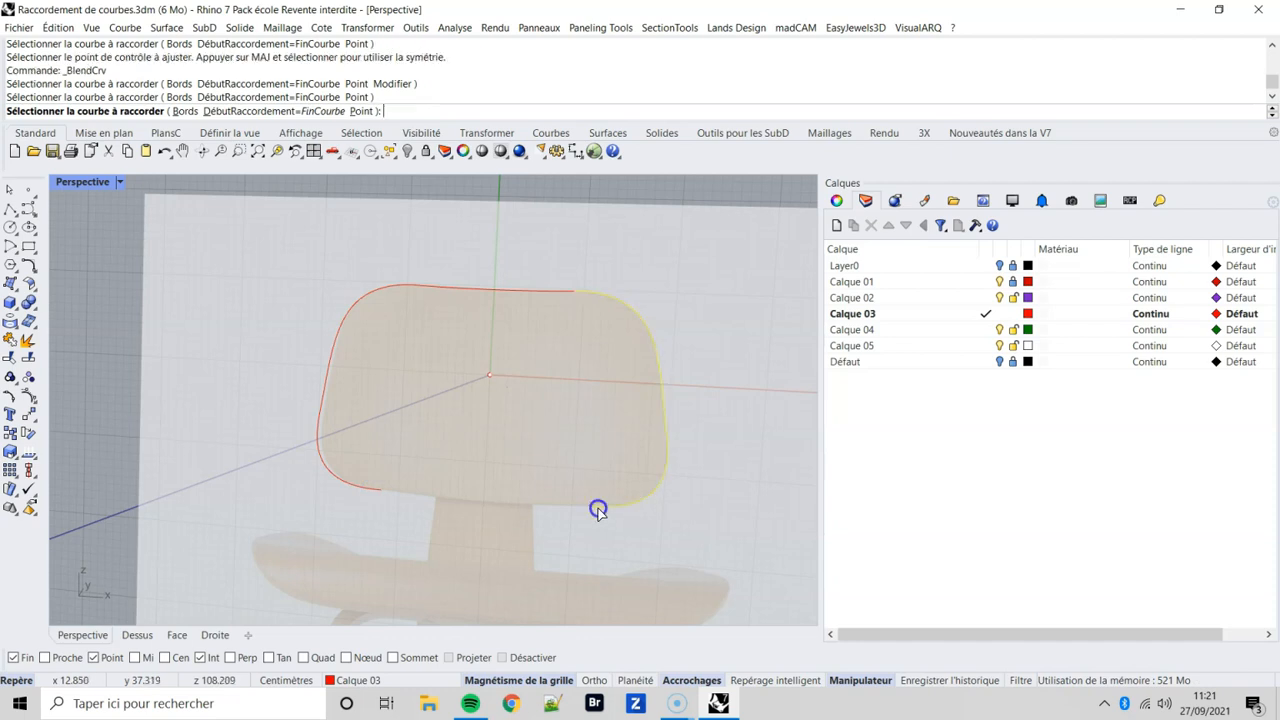
scroll(412, 515, "up", 5)
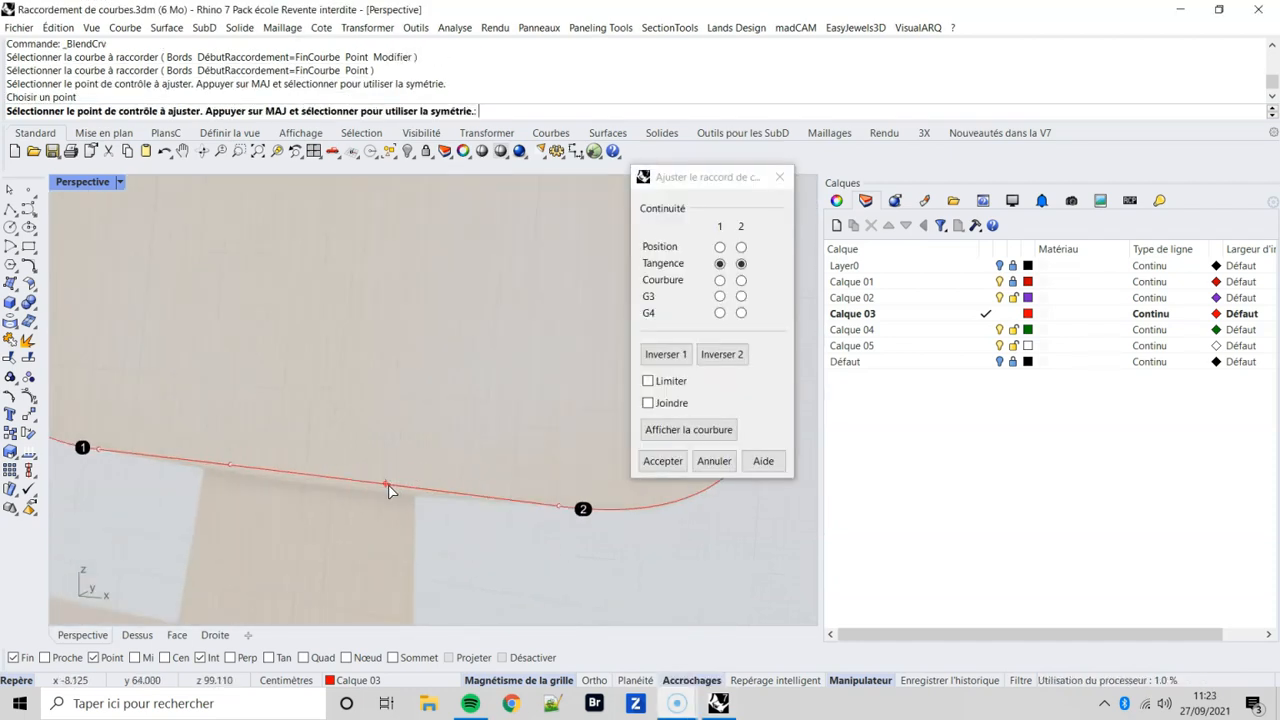
left_click(385, 486)
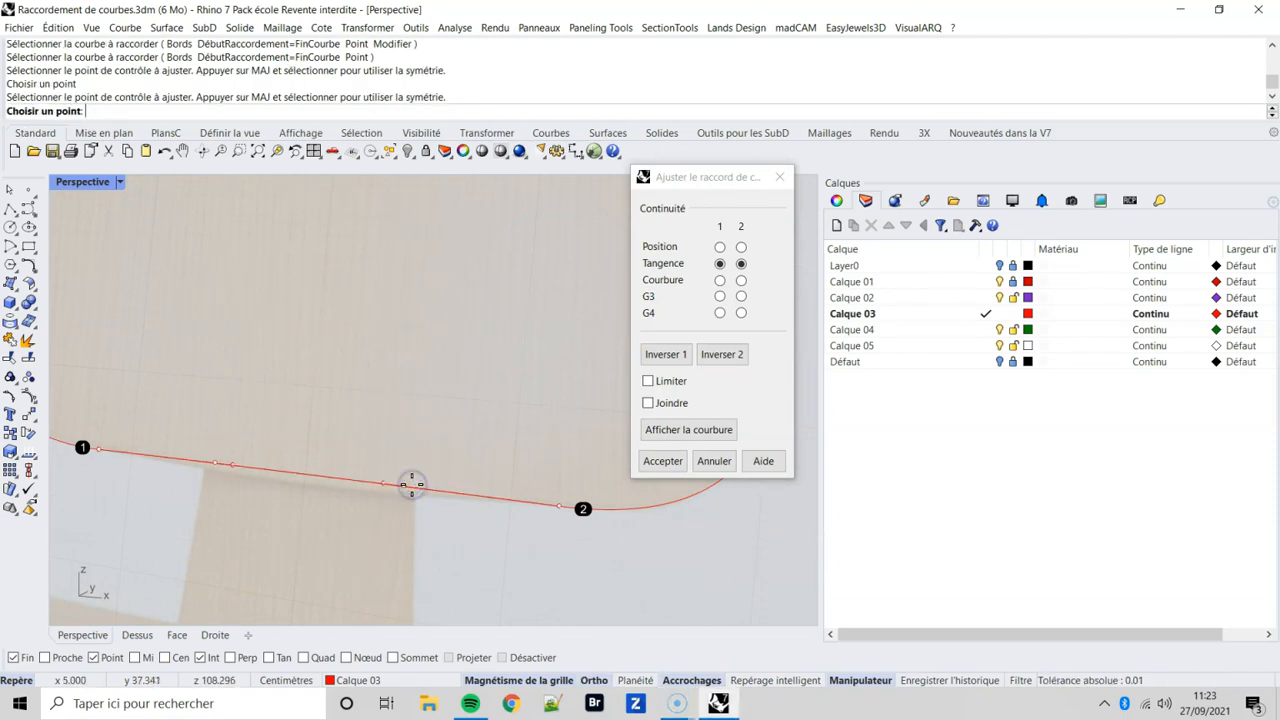
left_click(412, 485)
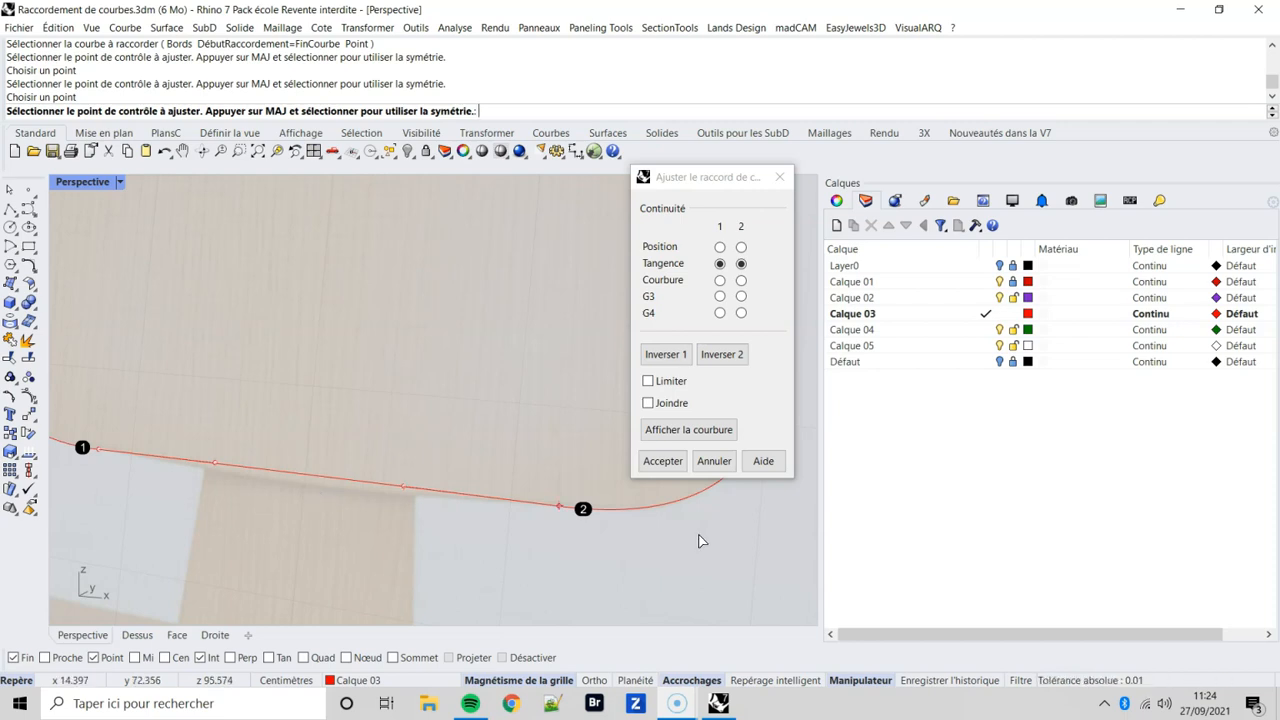
left_click(662, 461)
- Show the object properties and join the two side curves and two blends into one closed backrest outline
scroll(652, 462, "down", 5)
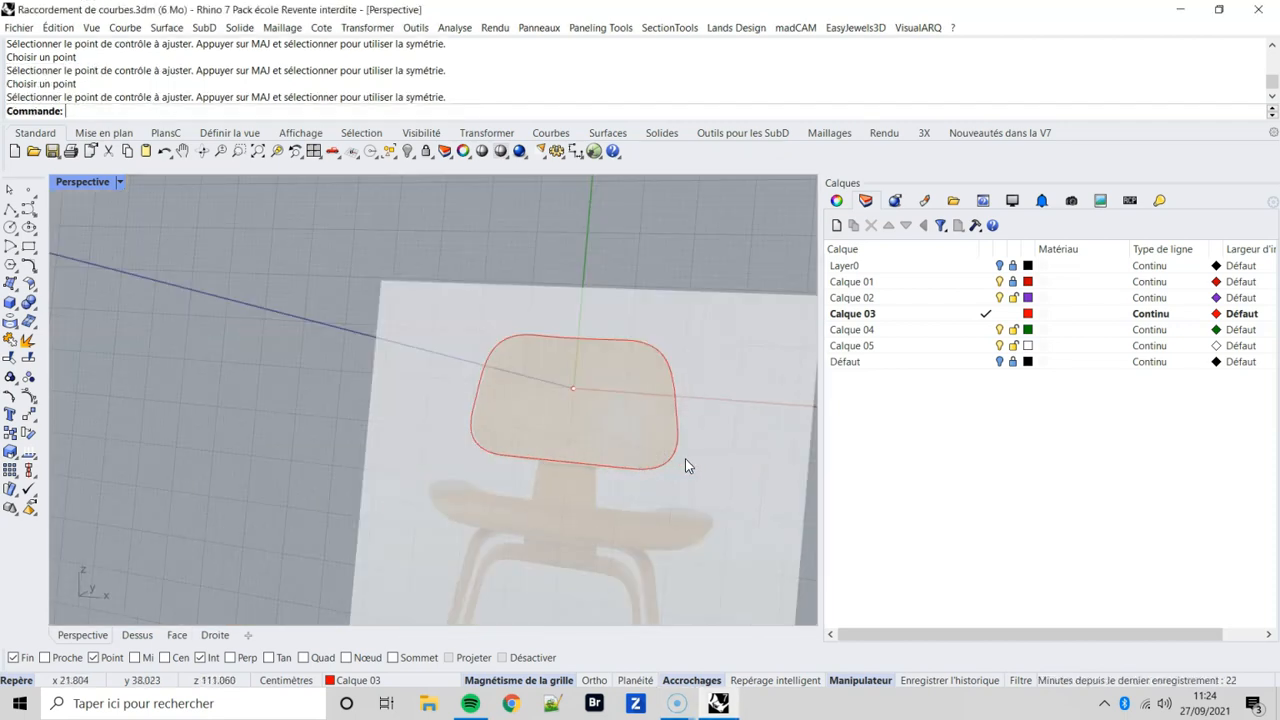
right_click_drag(686, 463, 557, 417, "shift")
left_click_drag(329, 280, 580, 468)
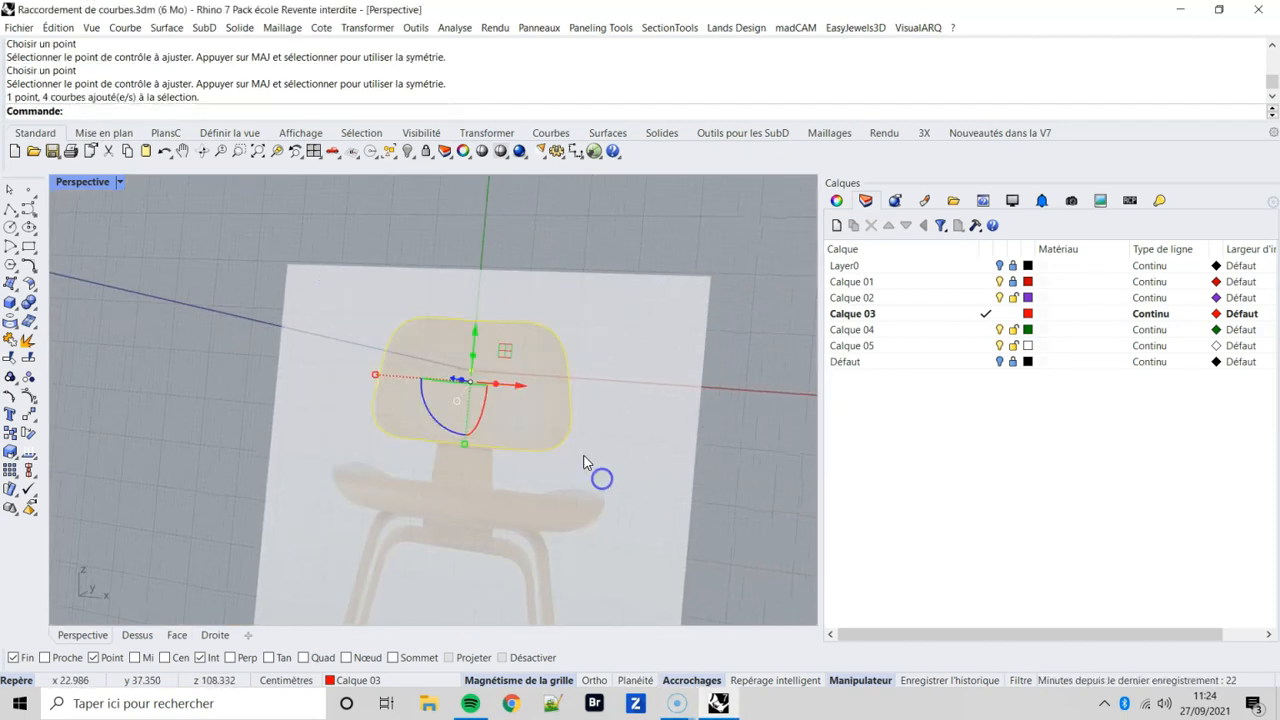
left_click(836, 201)
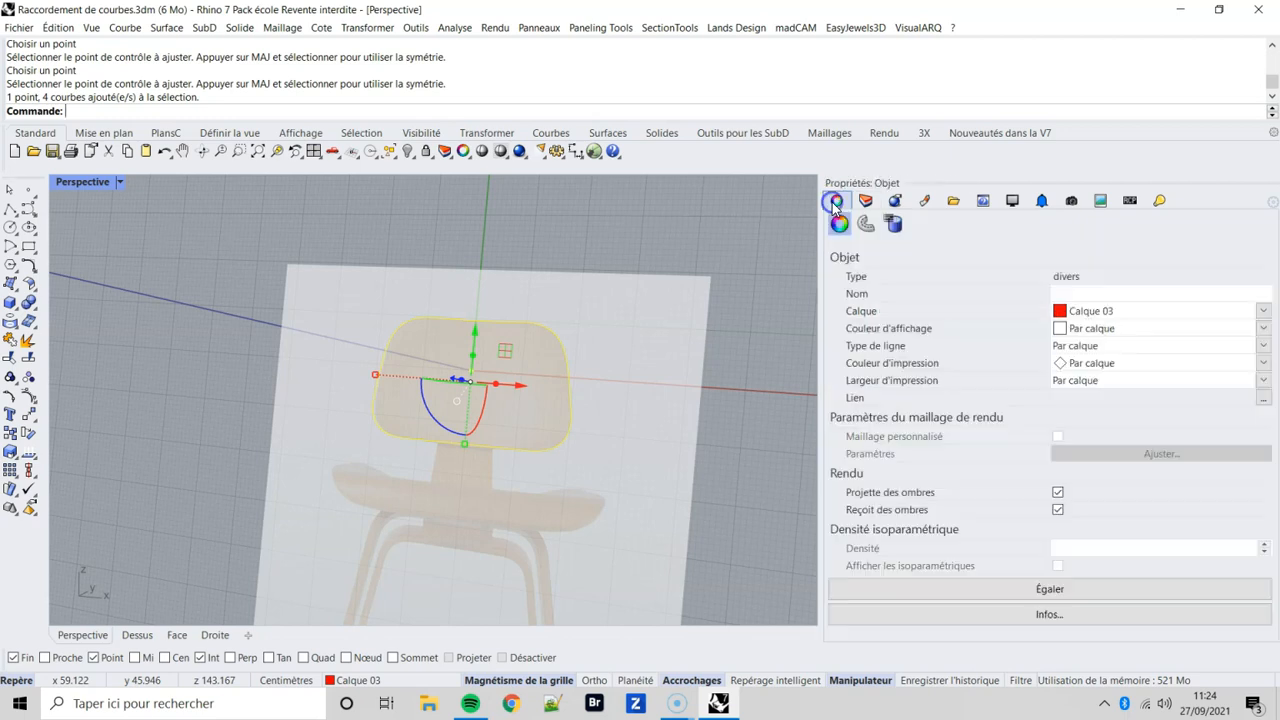
left_click(495, 411)
left_click(403, 326)
left_click(487, 325, "shift")
left_click(558, 331, "shift")
left_click(490, 448, "shift")
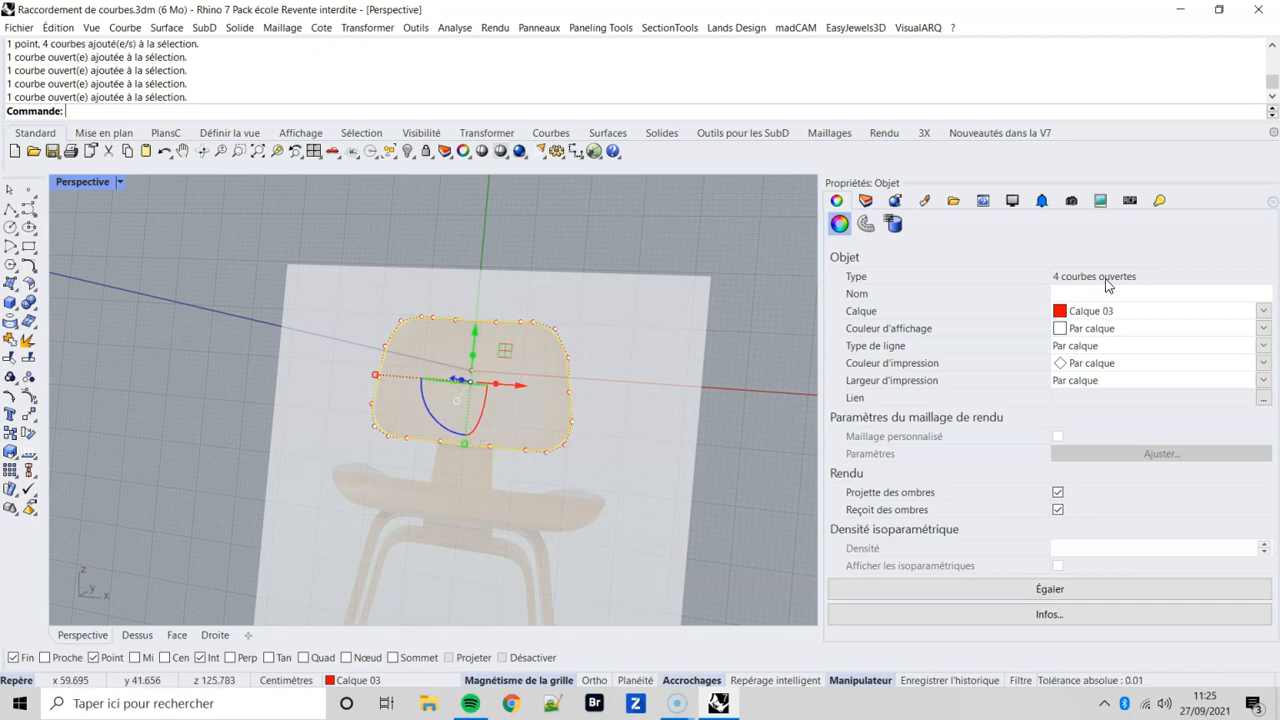
left_click(11, 344)
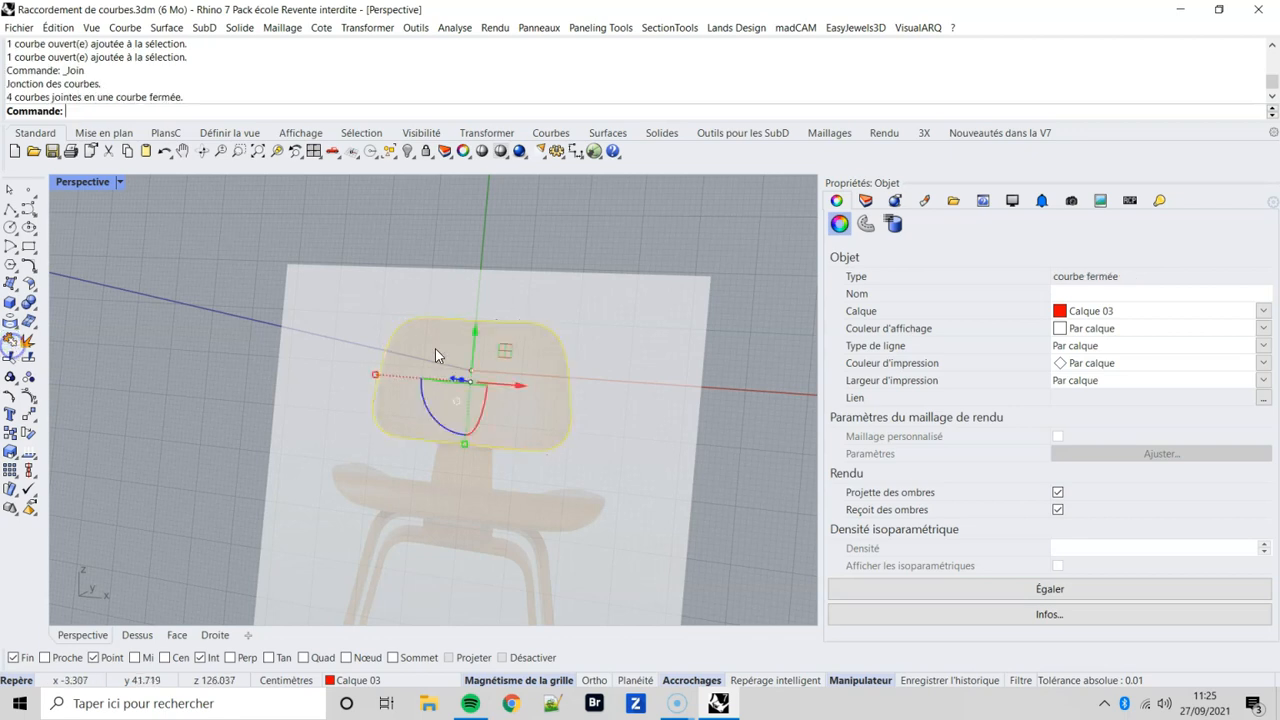
left_click(617, 369)
right_click_drag(614, 371, 518, 392)
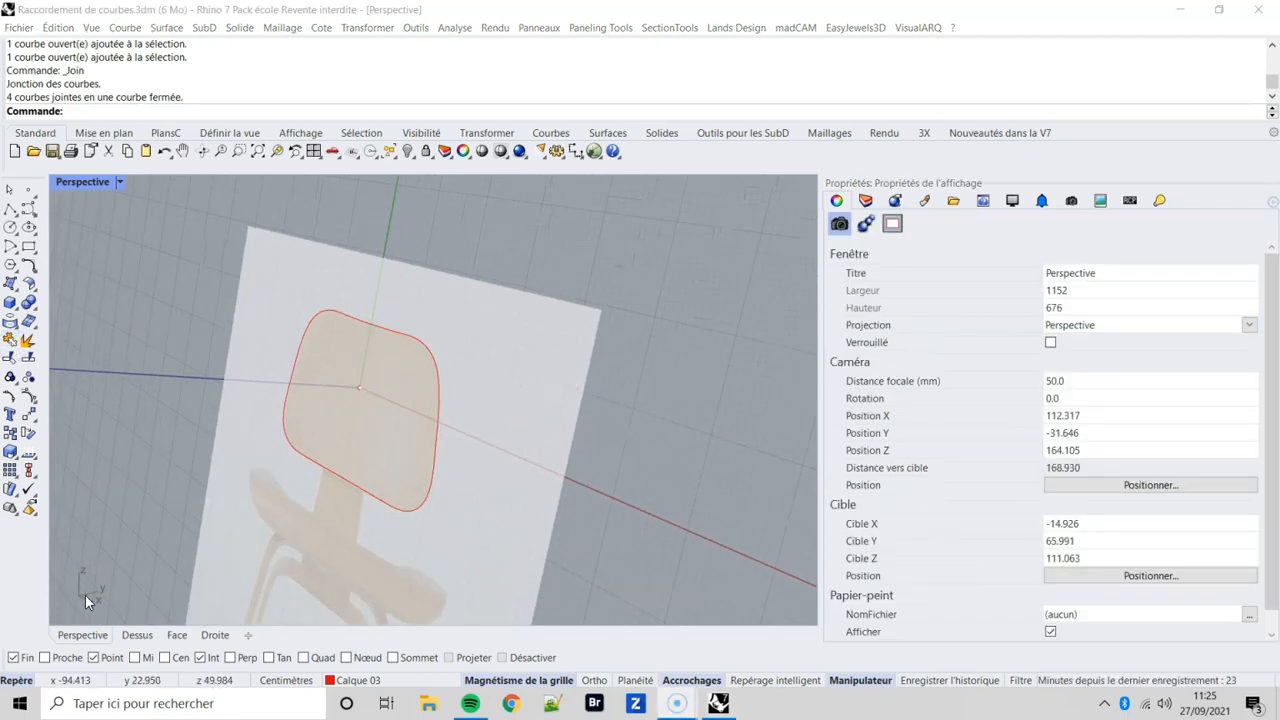